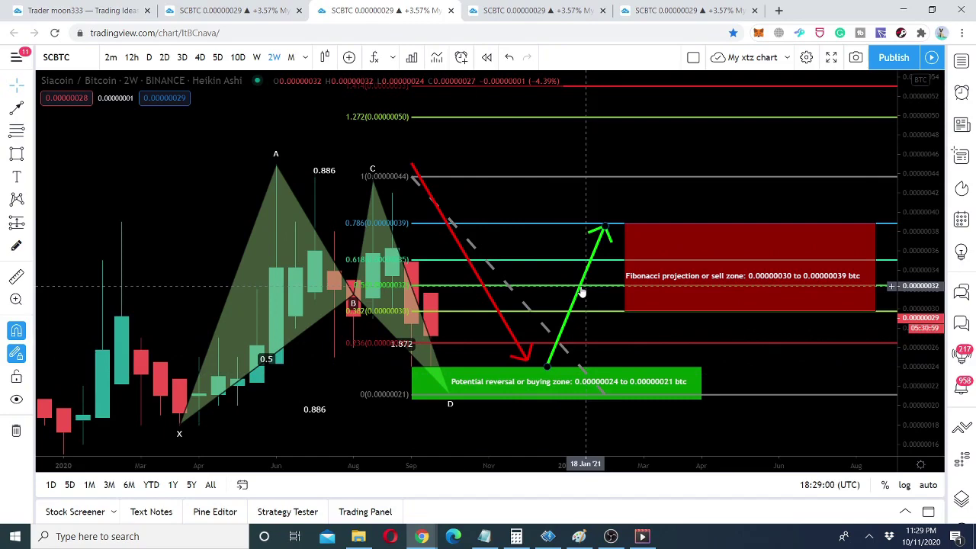
Filter the trader's published ideas by BITTREX:SCBTC and scroll to the Shark and SIA coin posts.
click(97, 6)
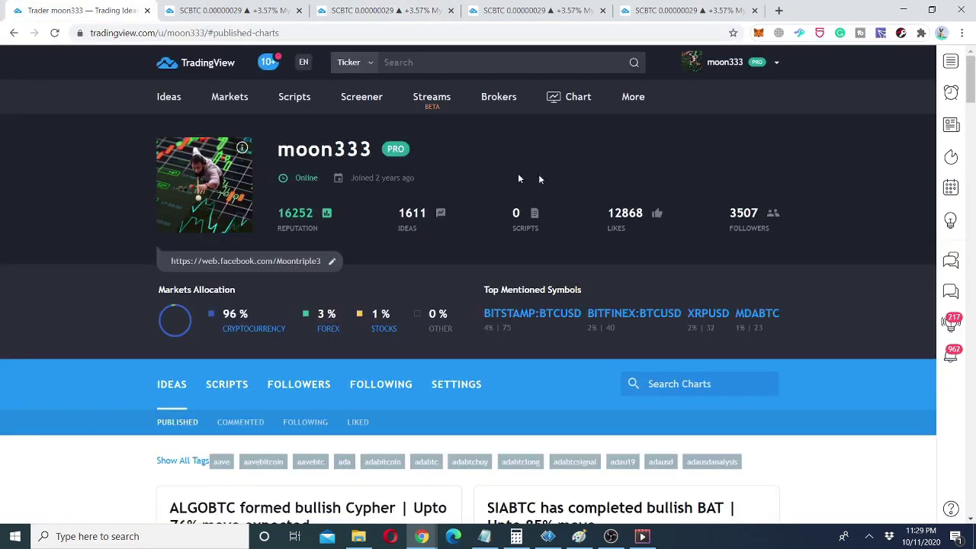
scroll(973, 70, down, 3)
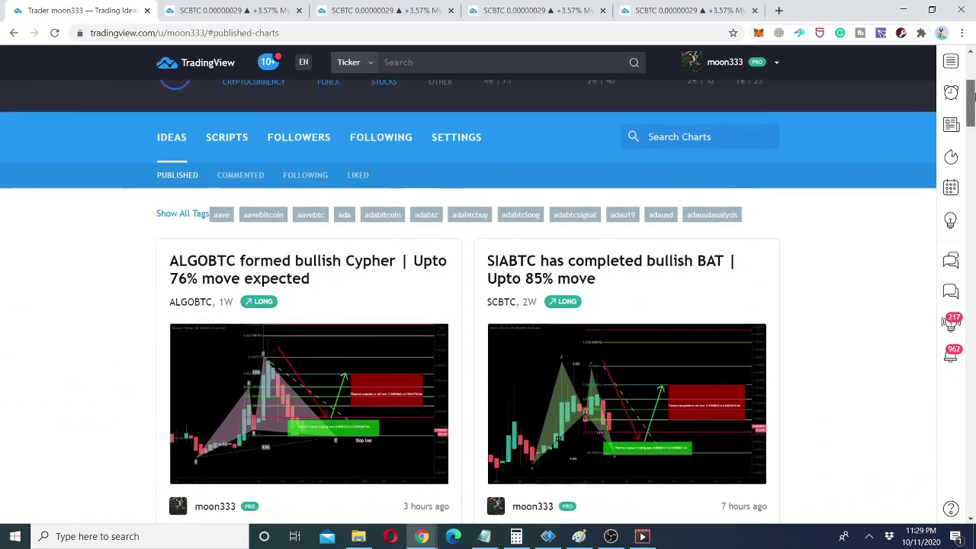
click(724, 143)
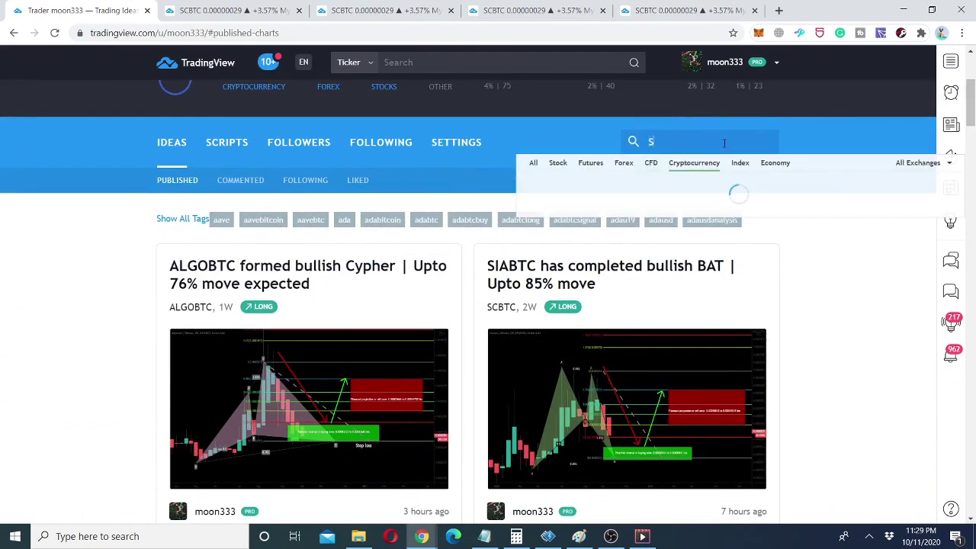
text(SCB)
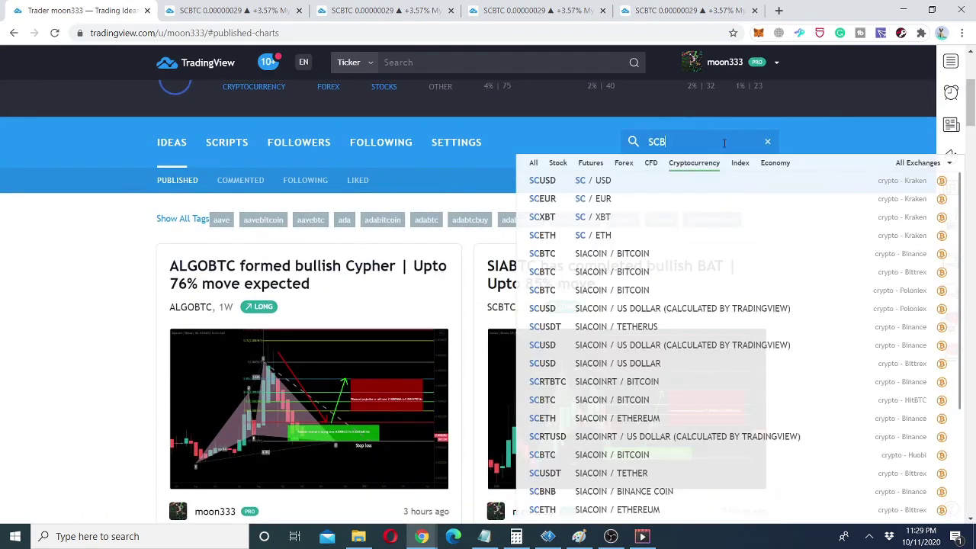
text(TC)
key(Down)
key(Down)
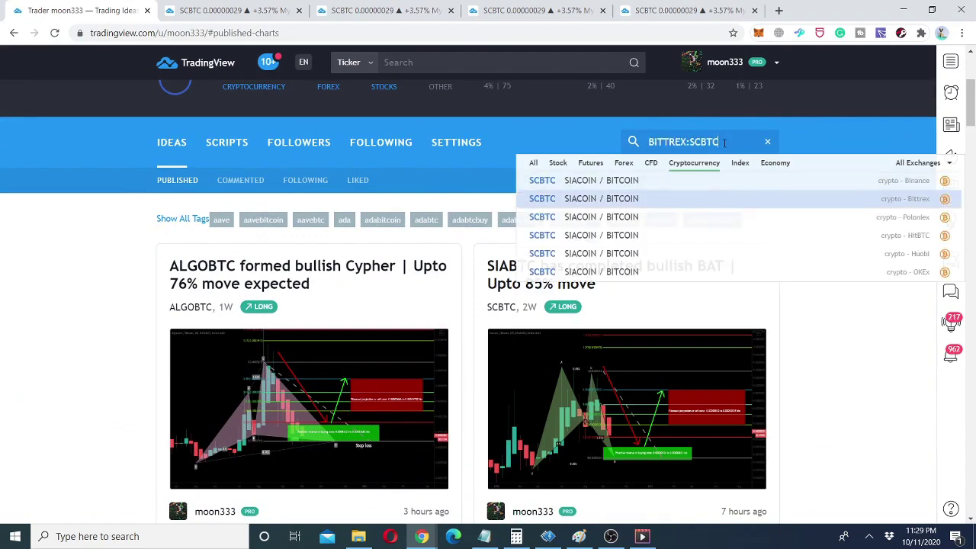
key(Return)
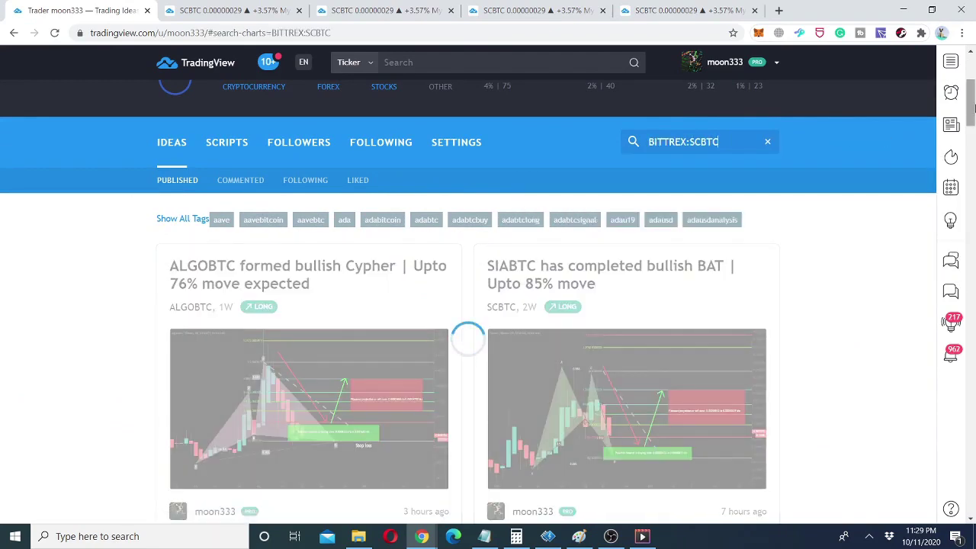
scroll(973, 191, down, 1)
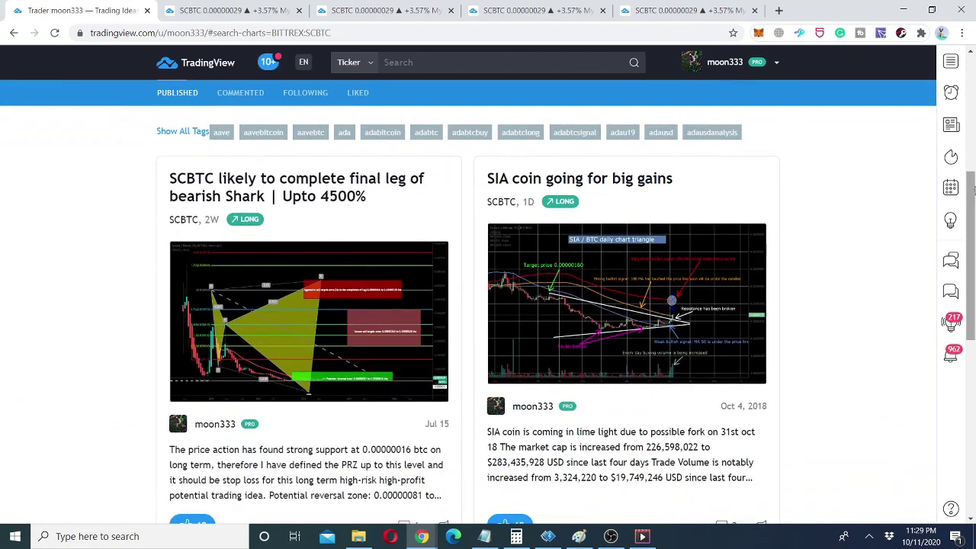
Open the bearish Shark SCBTC idea and replay its chart forward from publication.
click(297, 352)
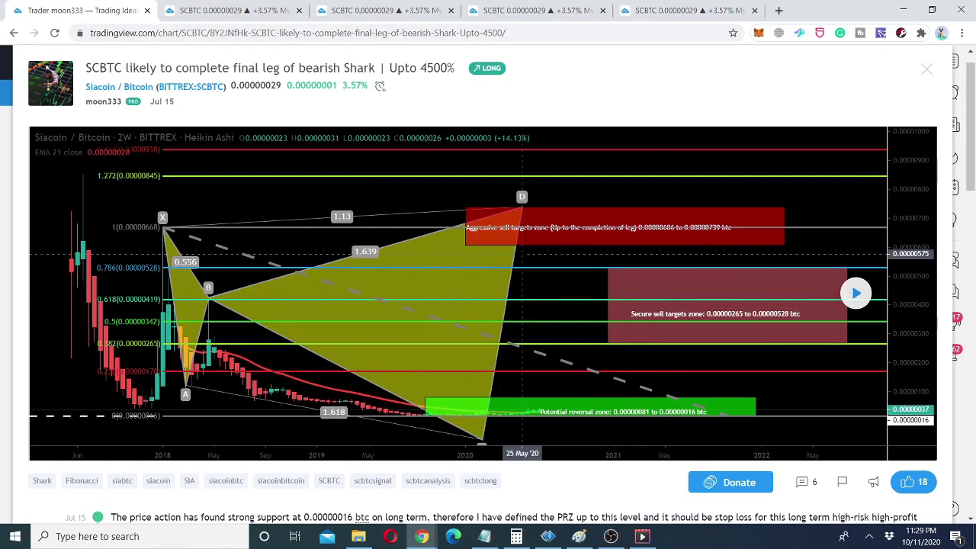
click(856, 292)
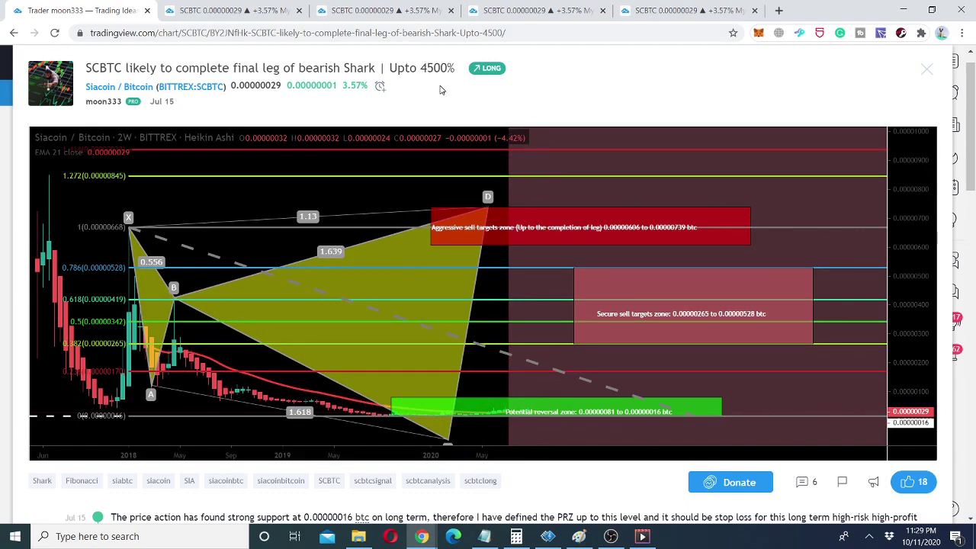
Compare the daily EMA, 2W BAT and Shark idea tabs, ending on the weekly 50/100 SMA chart.
click(656, 10)
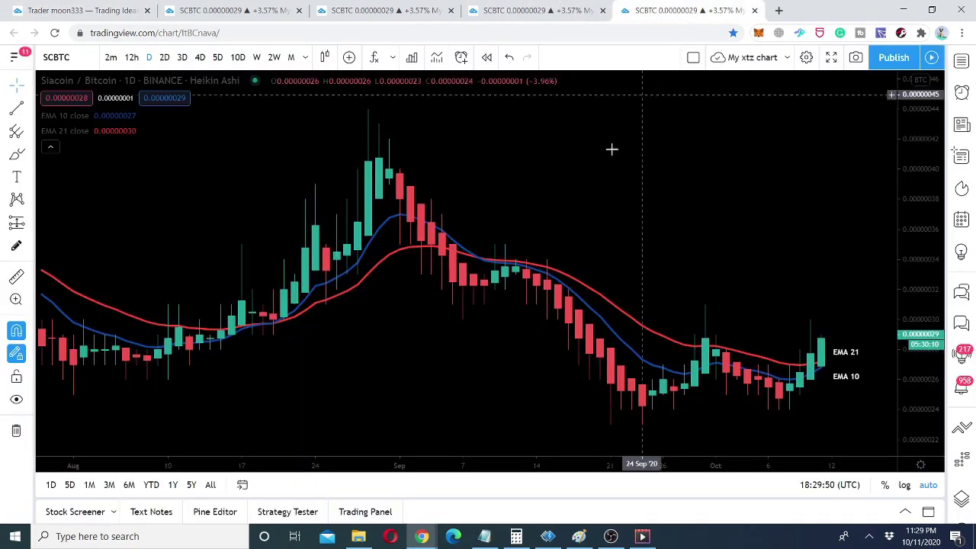
click(550, 7)
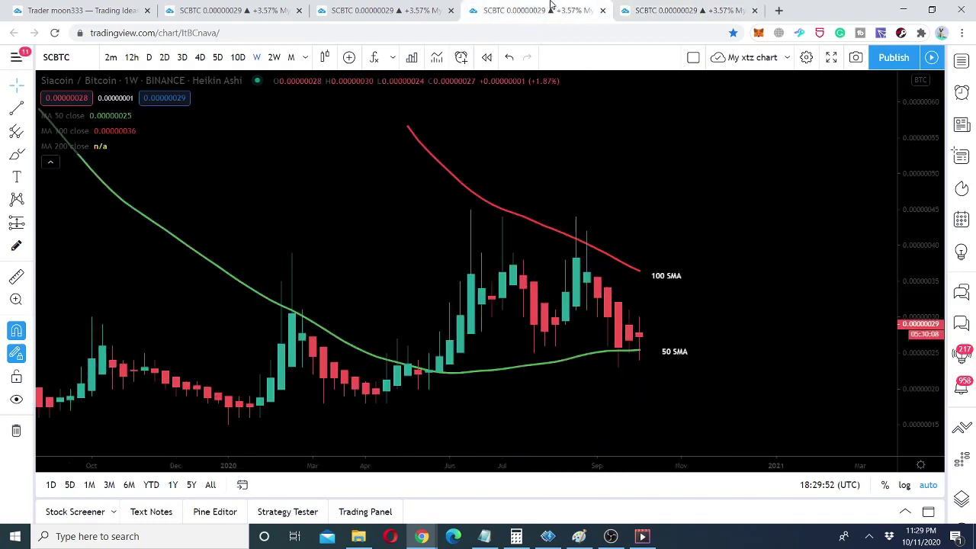
click(408, 5)
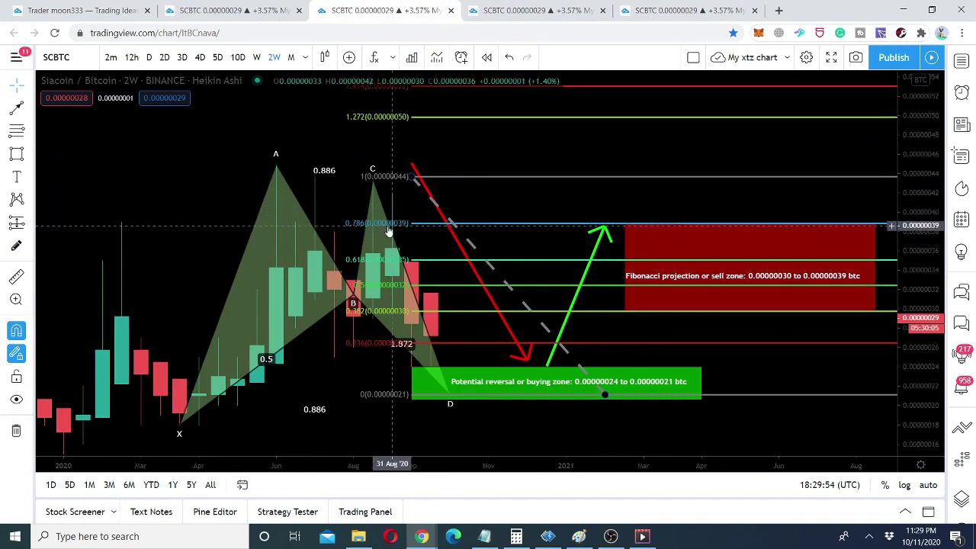
click(88, 8)
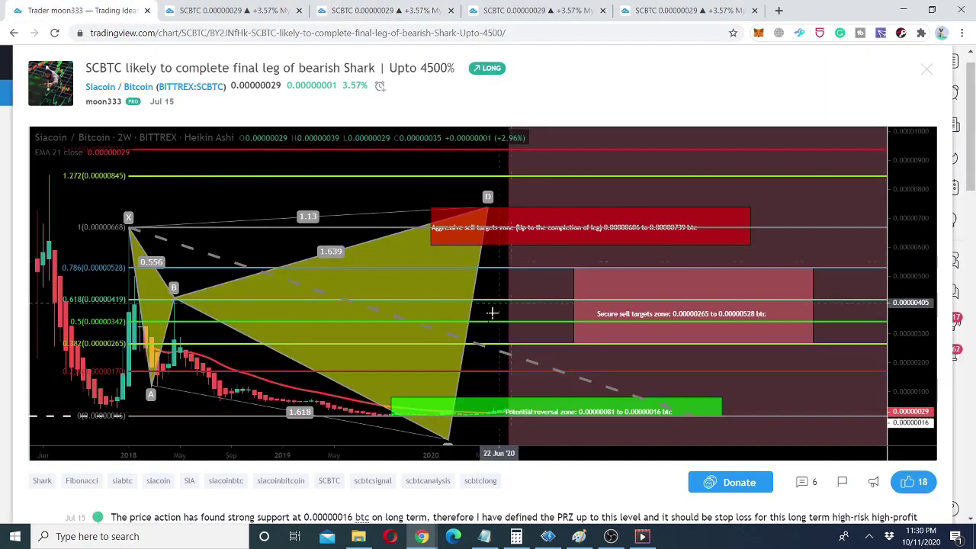
click(537, 10)
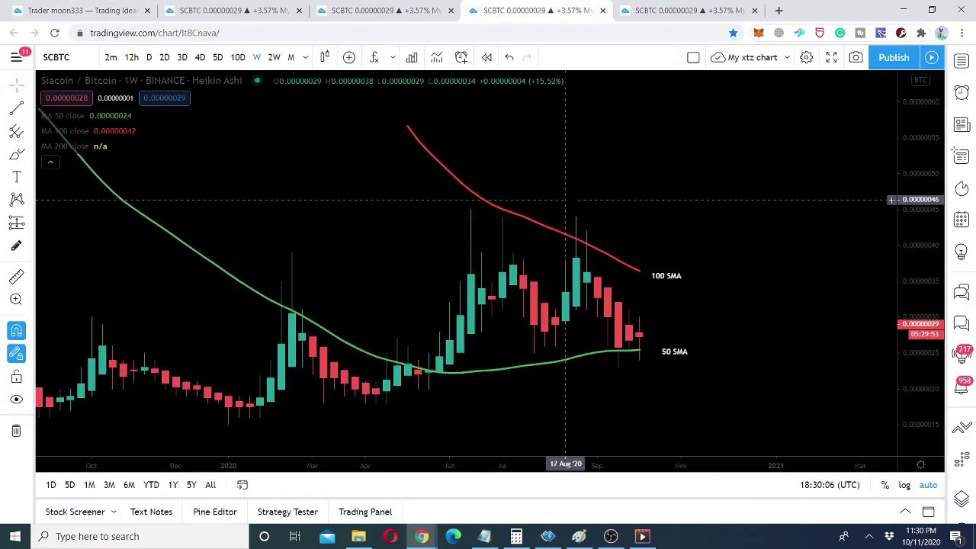
click(386, 10)
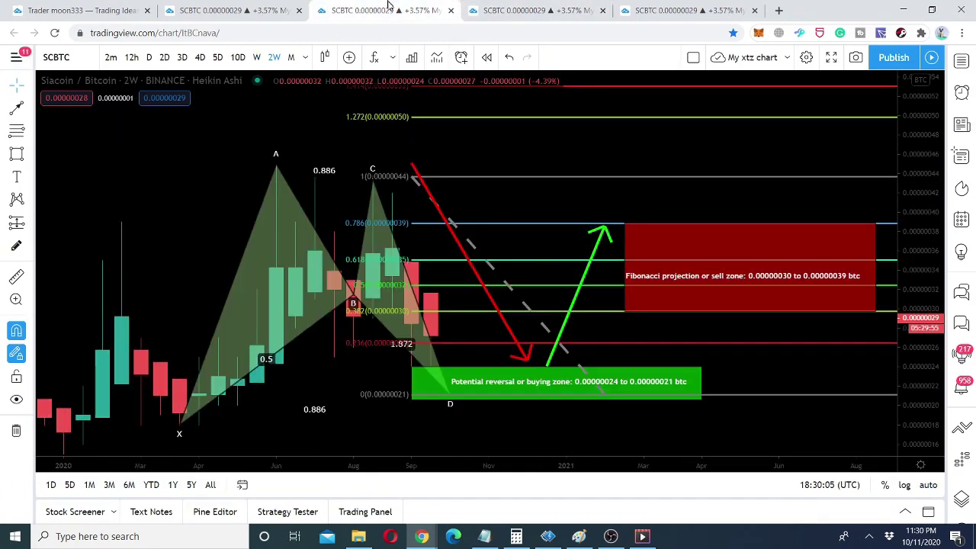
click(537, 7)
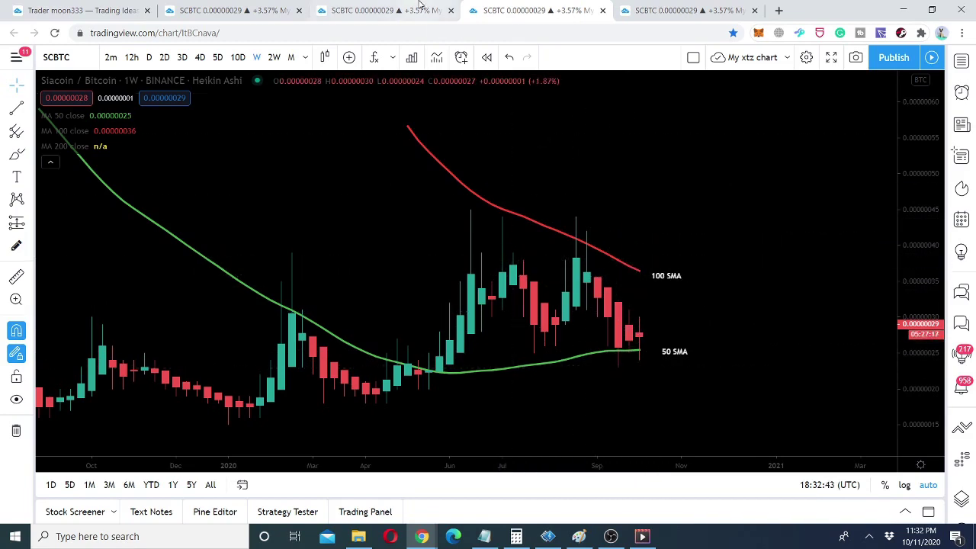
click(353, 10)
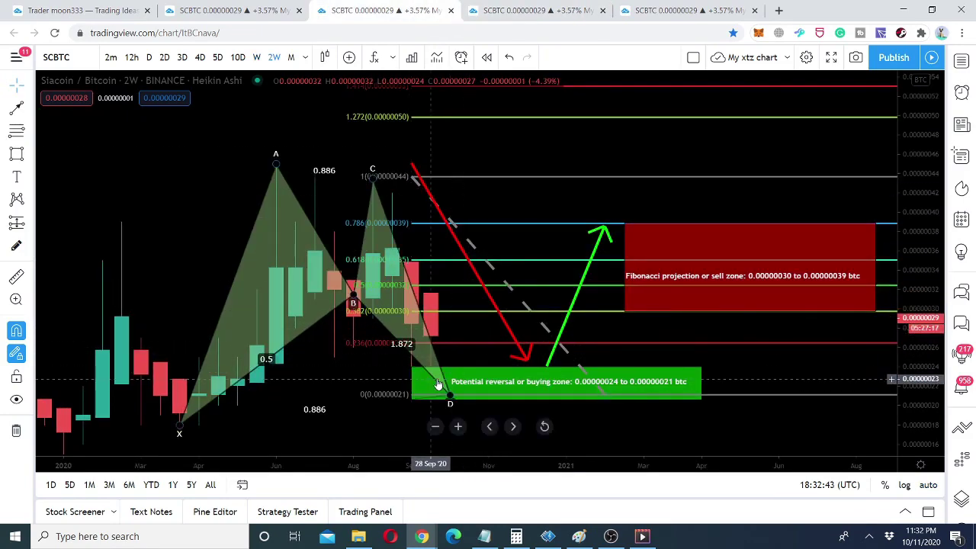
click(561, 10)
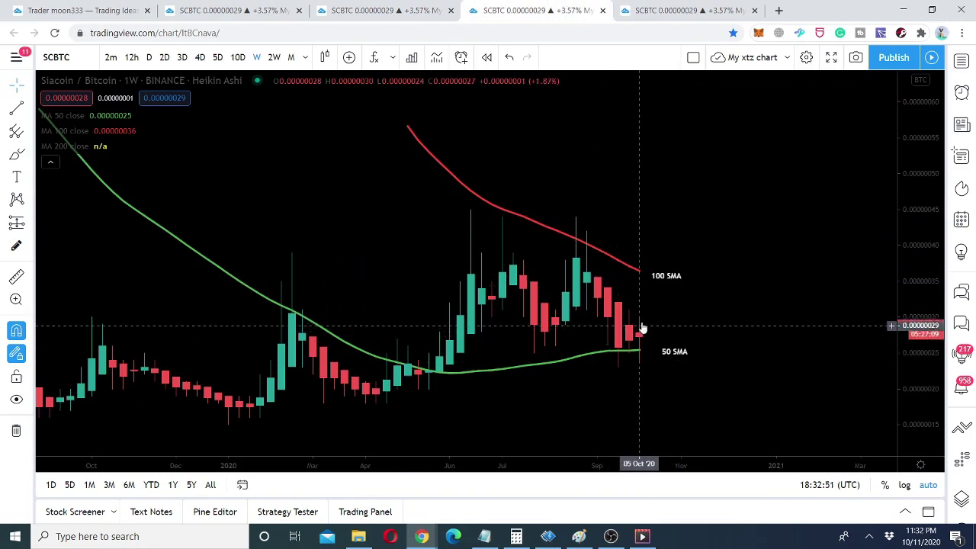
click(638, 272)
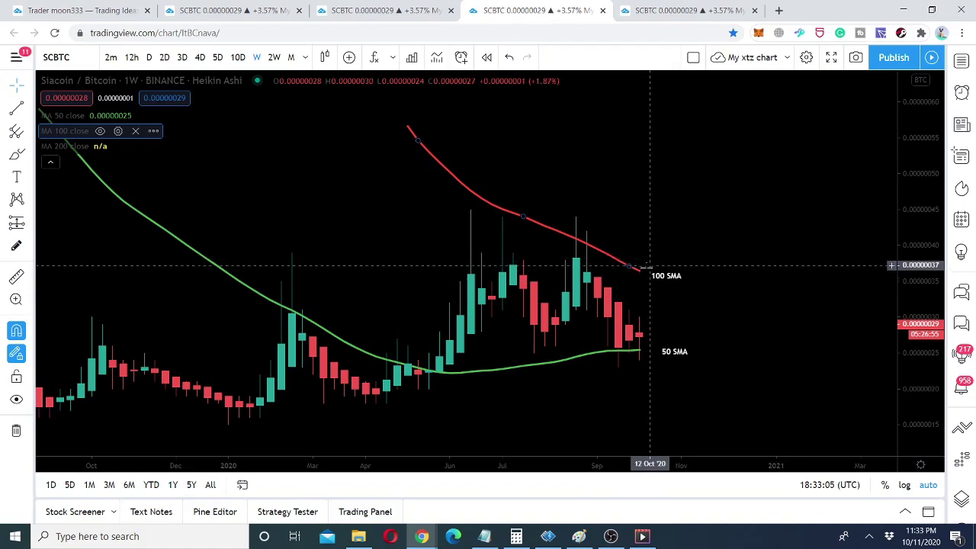
click(363, 8)
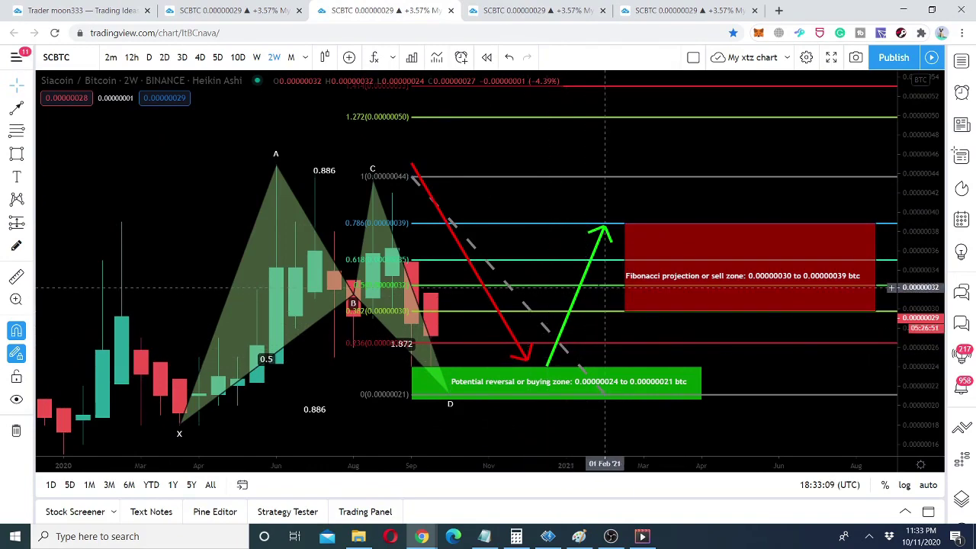
click(537, 10)
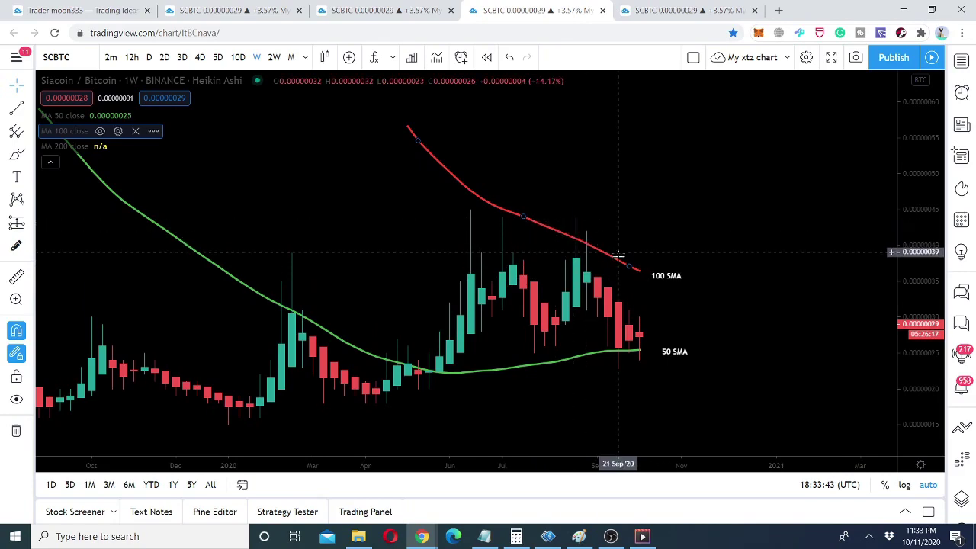
click(343, 7)
Review the 1D channel chart and Shark idea, ending on the daily EMA 10/21 Heikin Ashi chart.
click(252, 7)
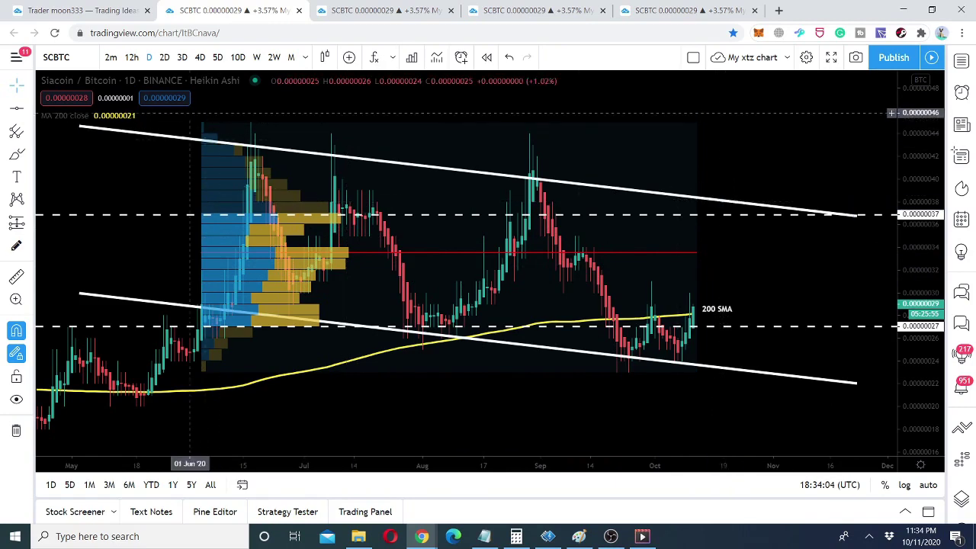
key(ctrl+shift+Tab)
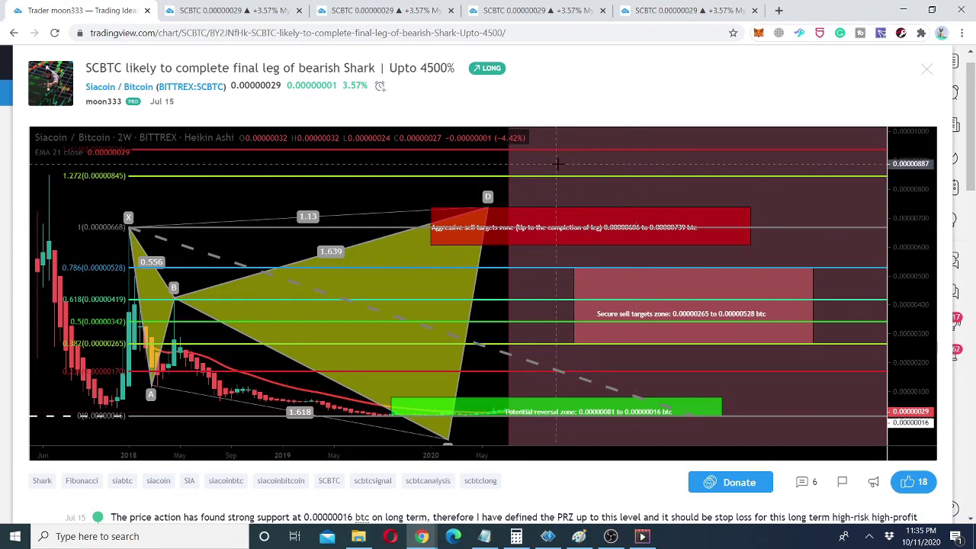
click(343, 9)
click(466, 7)
click(222, 9)
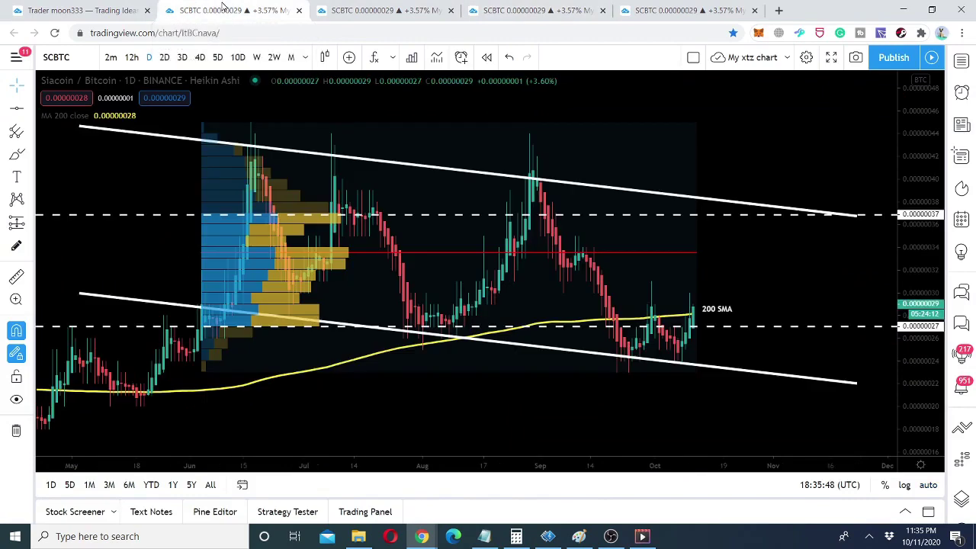
click(668, 7)
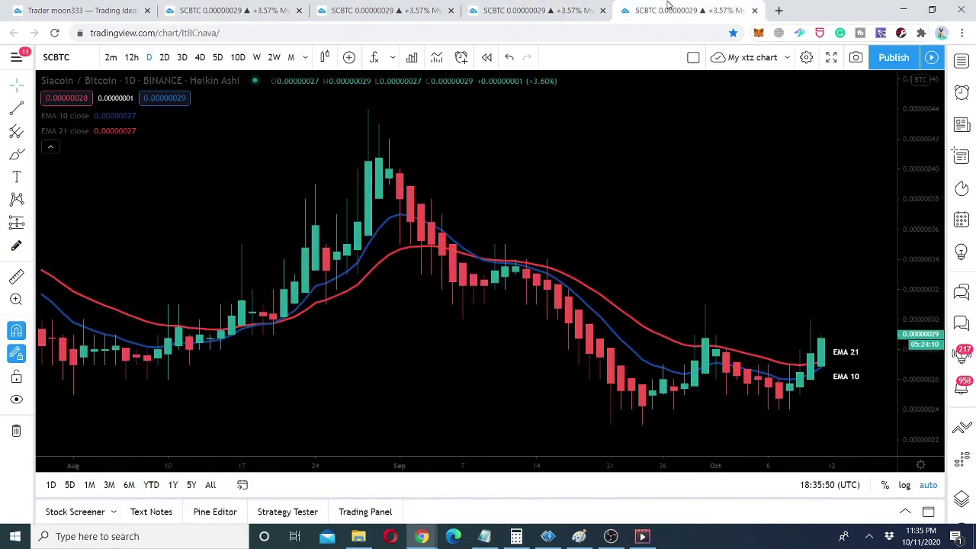